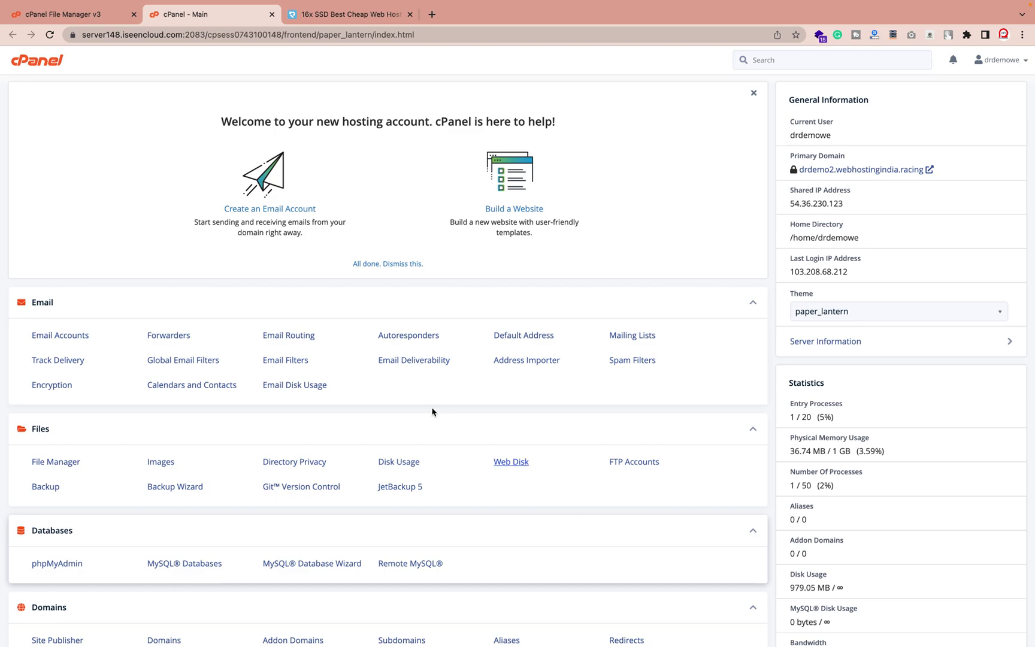
Review the DomainRacer hosting plans, highlight the Basic plan's 59/mo price, then return to cPanel
left_click(349, 46)
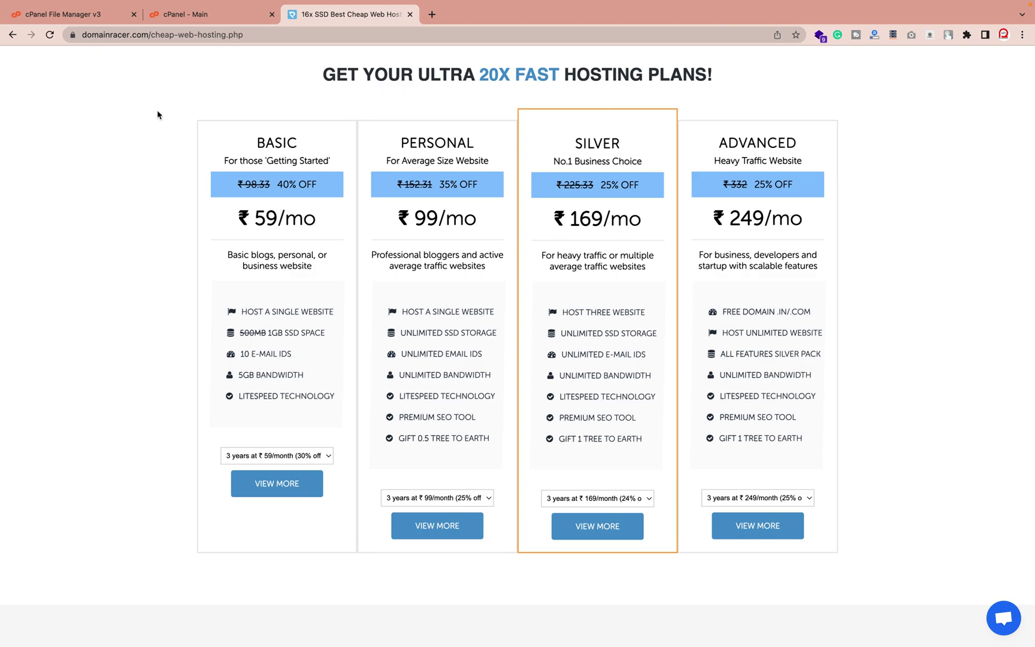
scroll(158, 114, "up", 5)
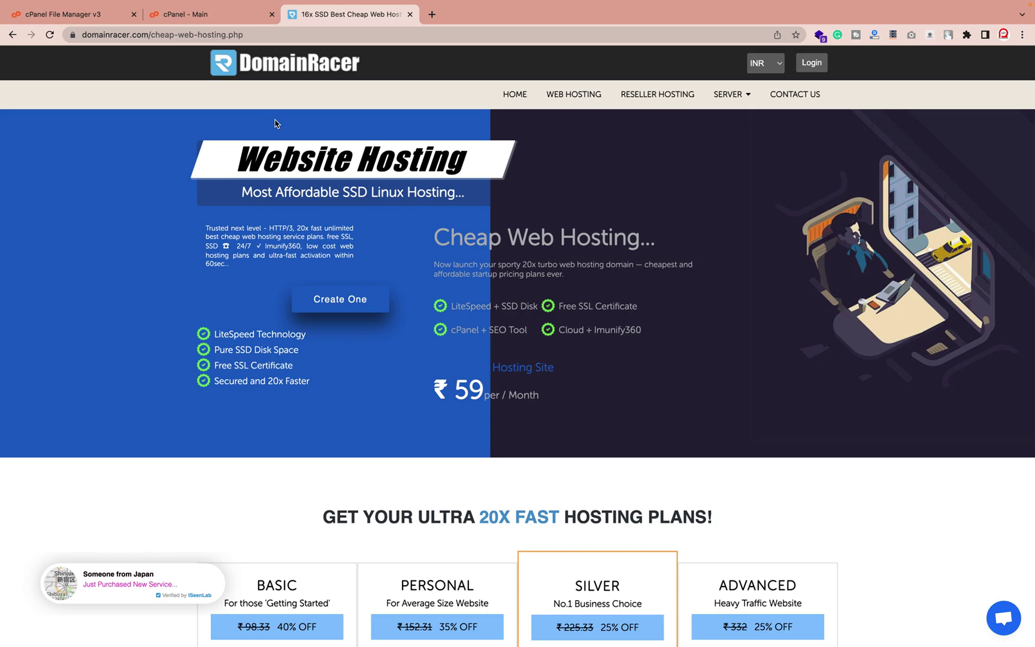
scroll(327, 245, "down", 5)
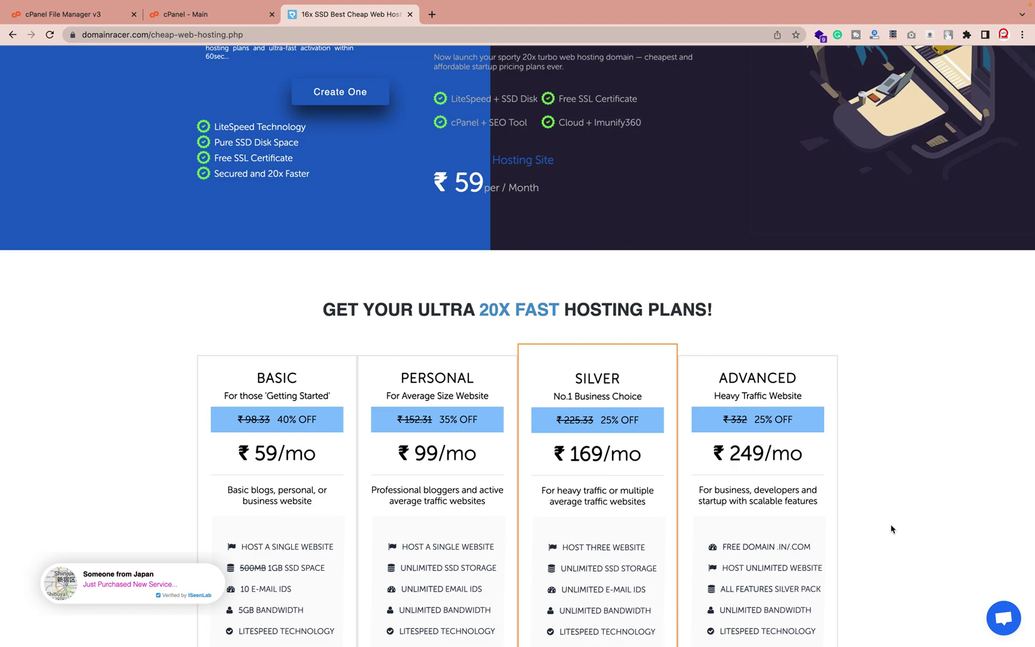
scroll(890, 529, "down", 5)
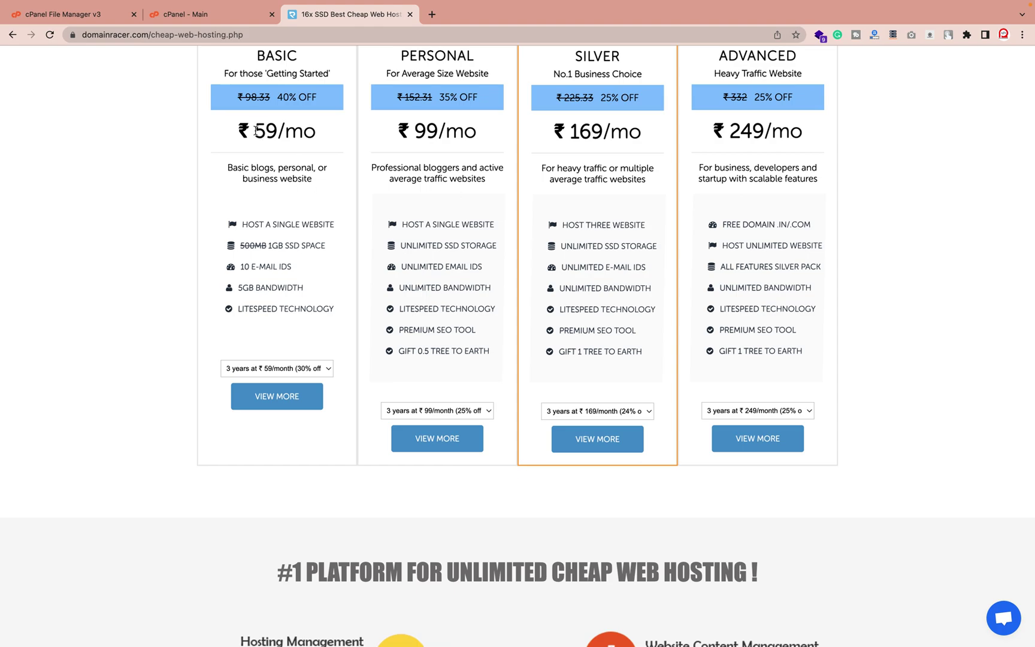
left_click_drag(256, 131, 318, 135)
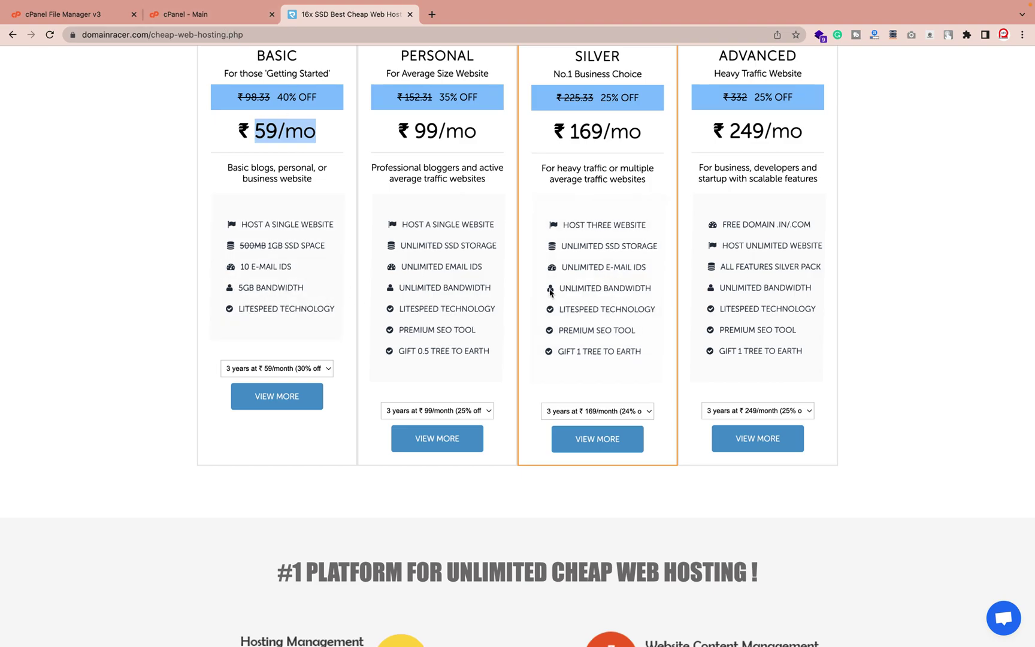
scroll(227, 115, "up", 3)
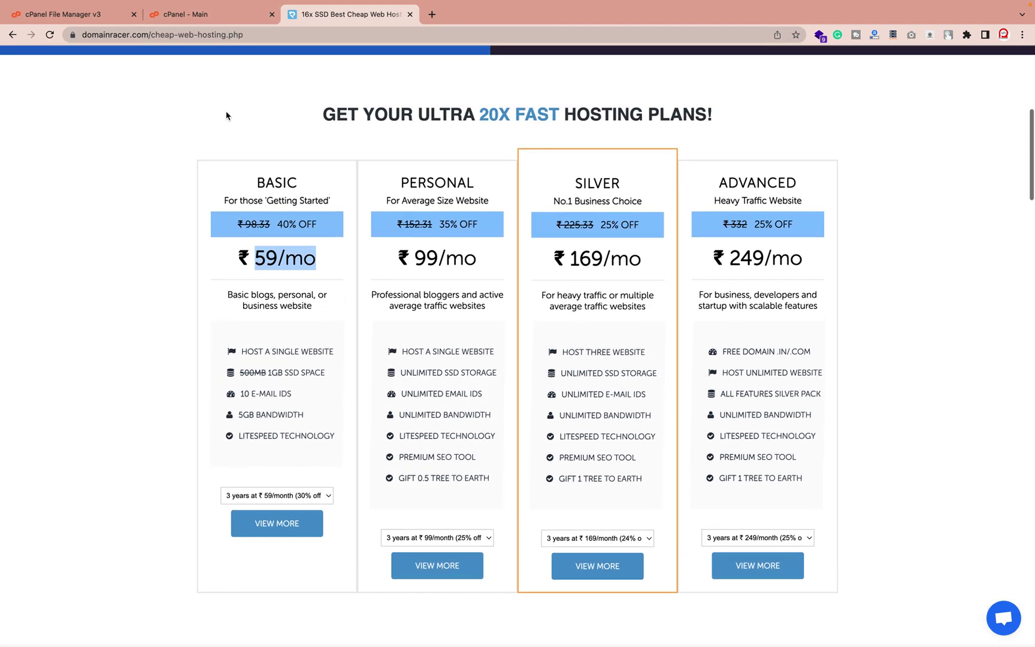
left_click(192, 18)
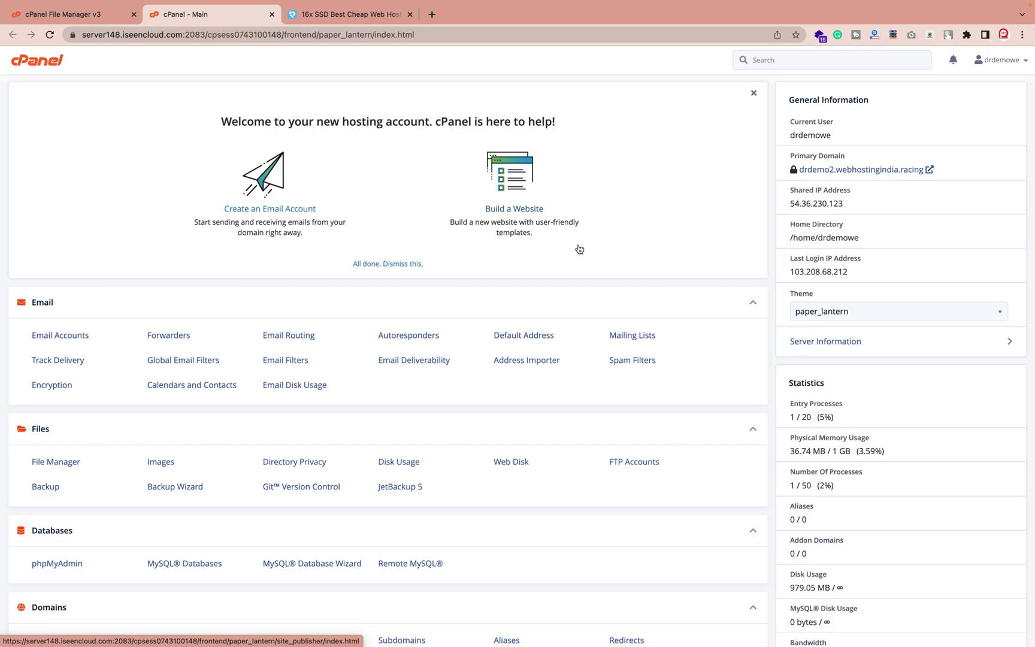
scroll(580, 251, "down", 5)
scroll(580, 251, "down", 1)
scroll(486, 339, "down", 3)
scroll(393, 419, "down", 1)
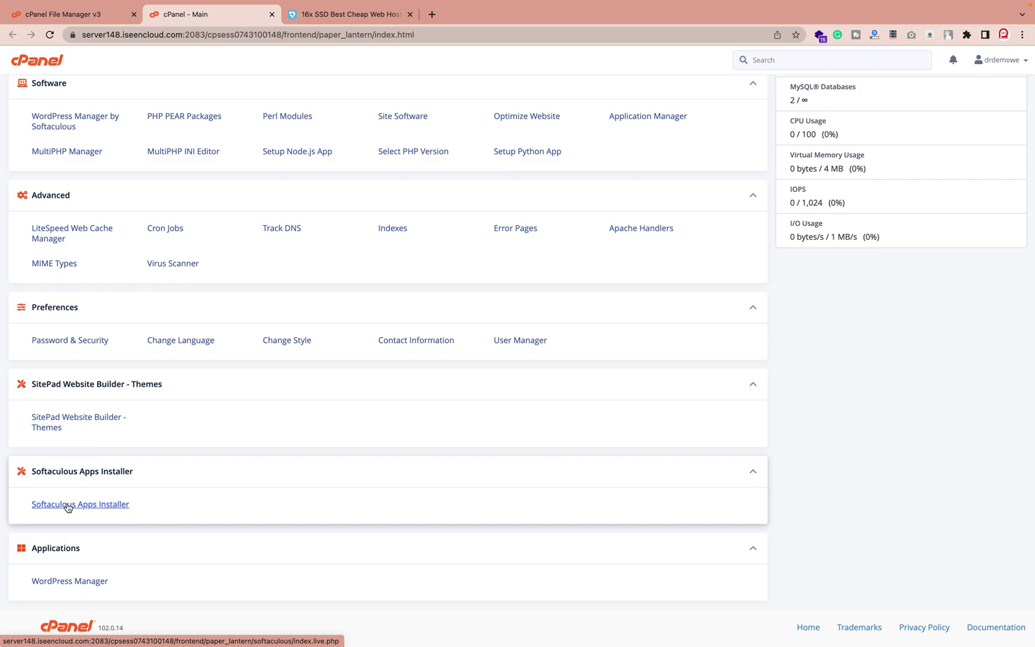
Launch the Softaculous Apps Installer from the bottom of the cPanel dashboard
left_click(49, 506)
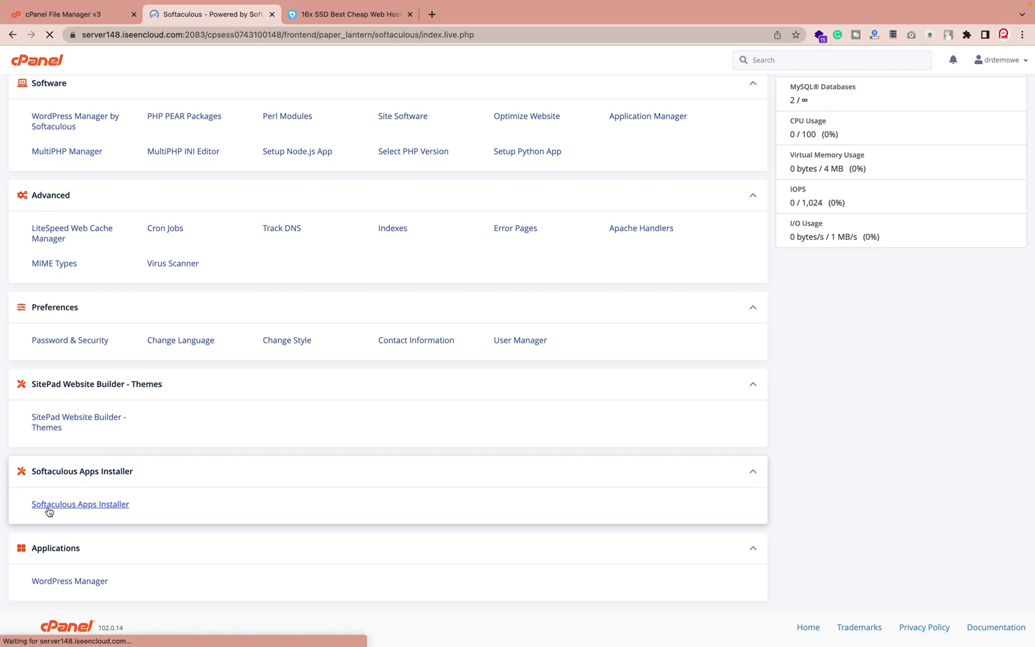
Search the Softaculous catalogue for Magento and bring up its installation form
left_click(59, 106)
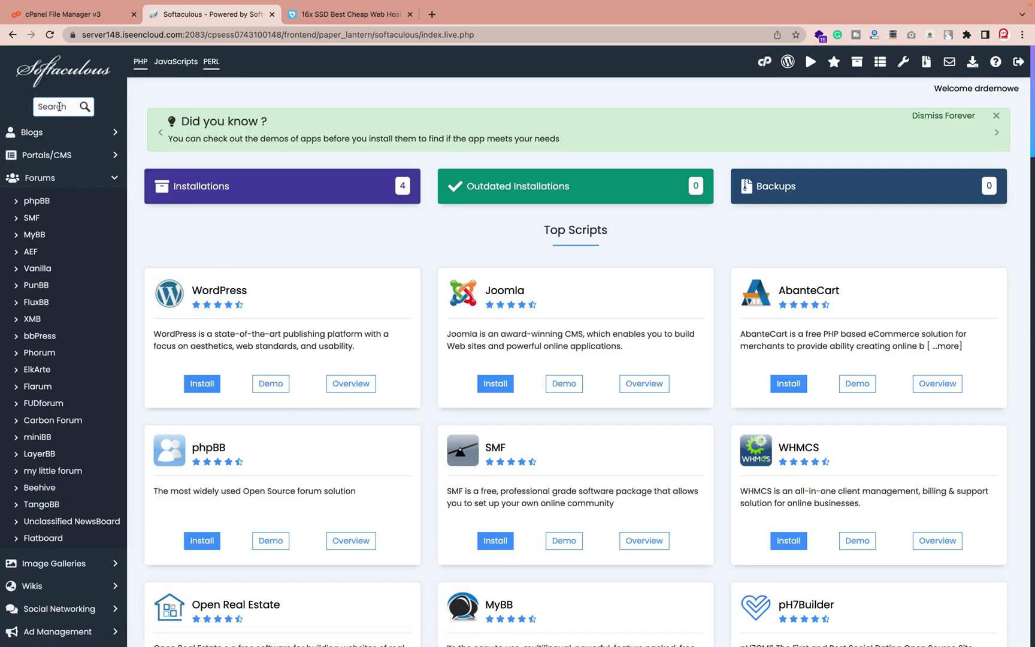
type("mag")
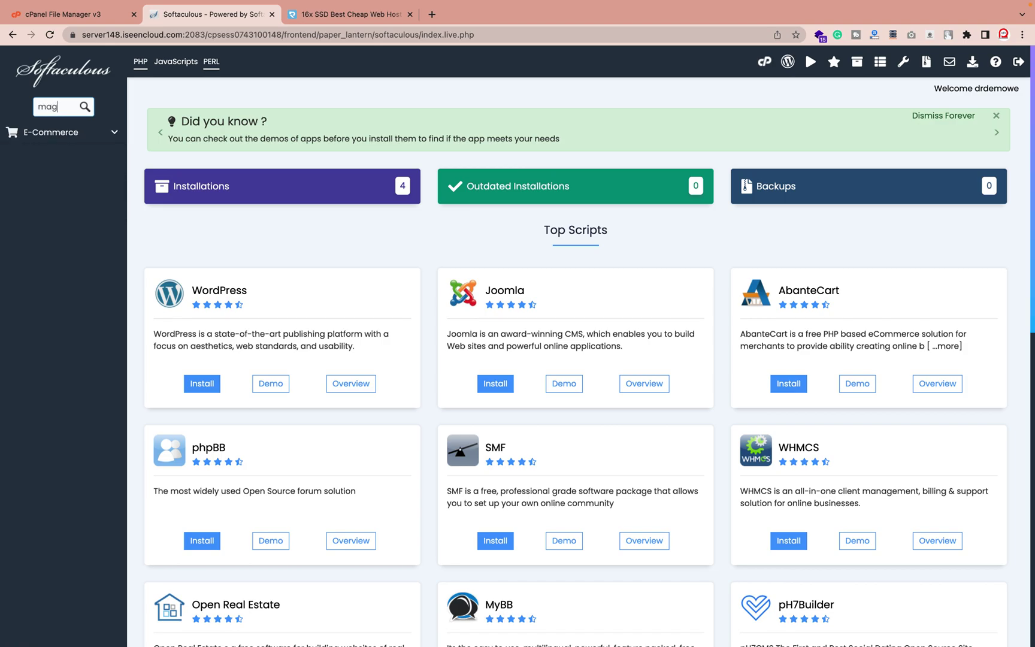
left_click(30, 156)
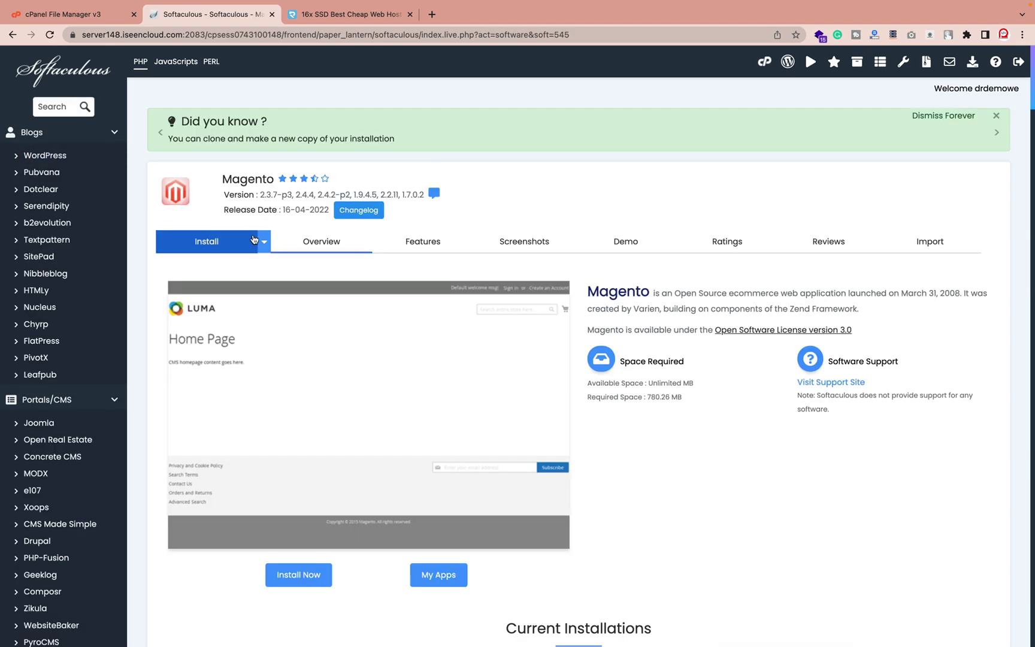
left_click(234, 248)
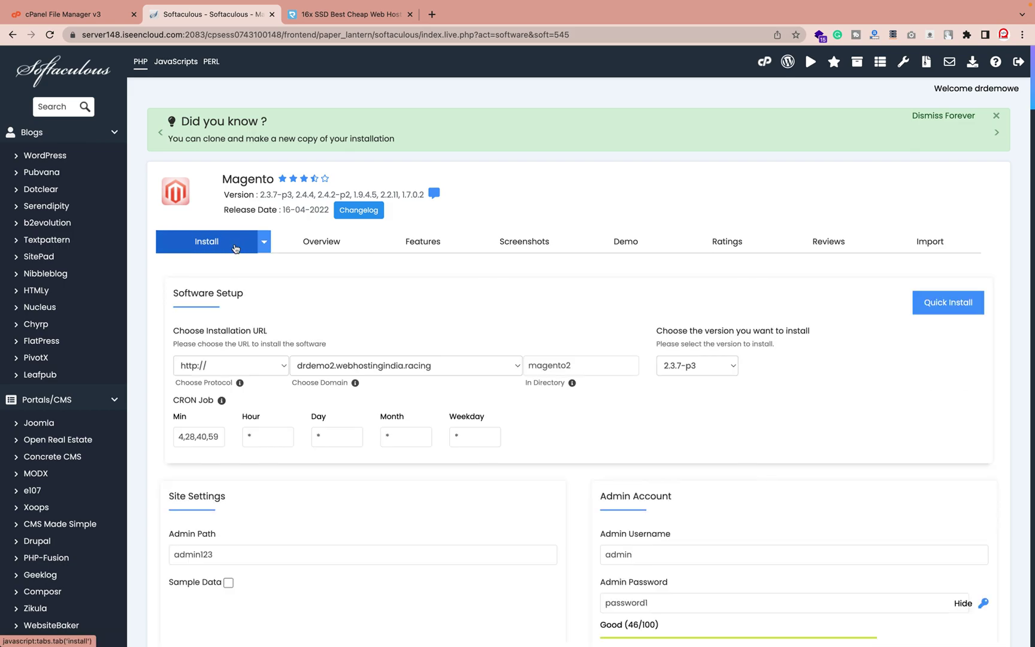
Change the install directory to magento3 and submit the Magento installation
left_click(572, 363)
key("BackSpace")
type("3")
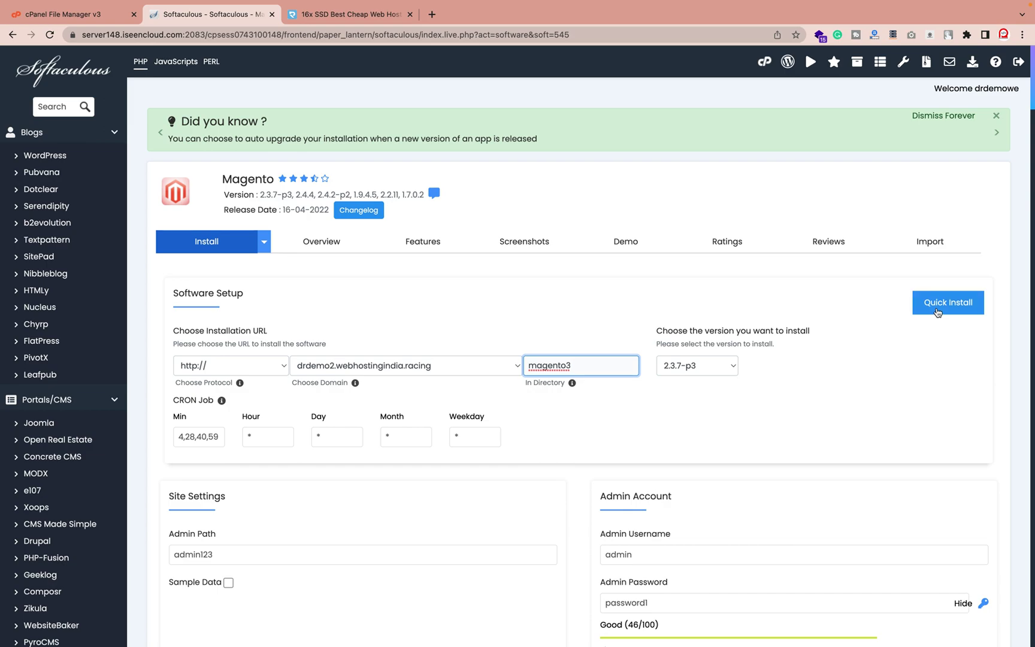
left_click(937, 313)
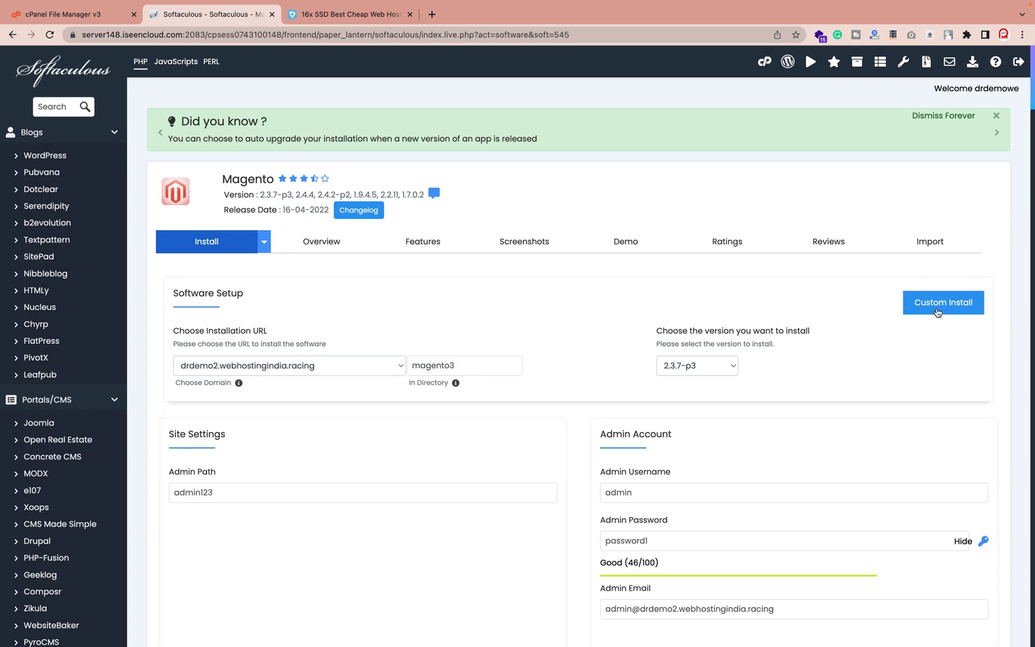
left_click(937, 313)
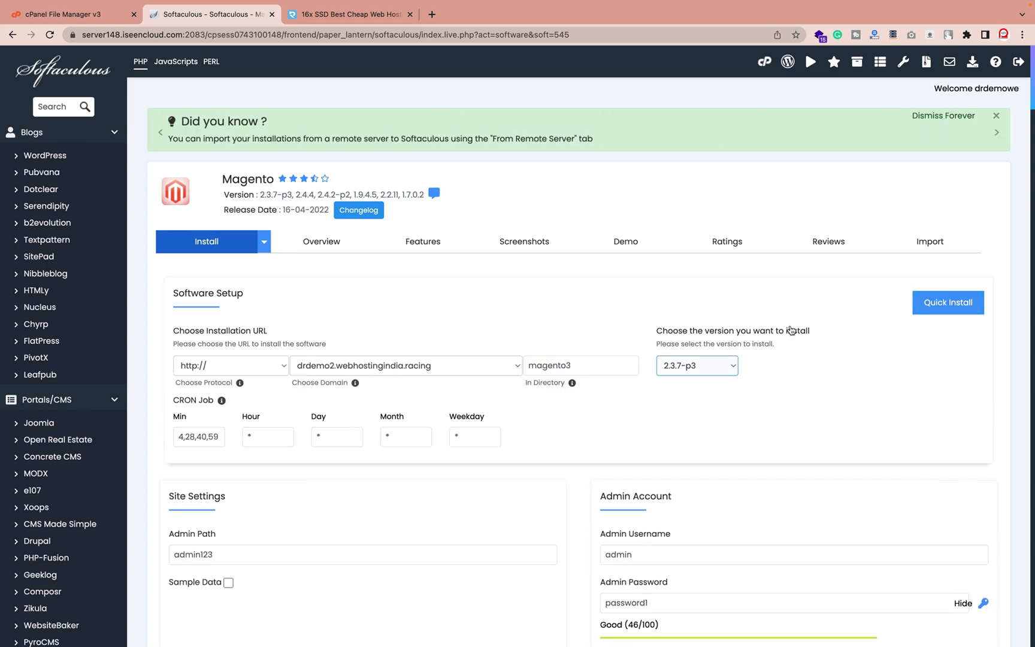
left_click(586, 370)
scroll(541, 439, "down", 5)
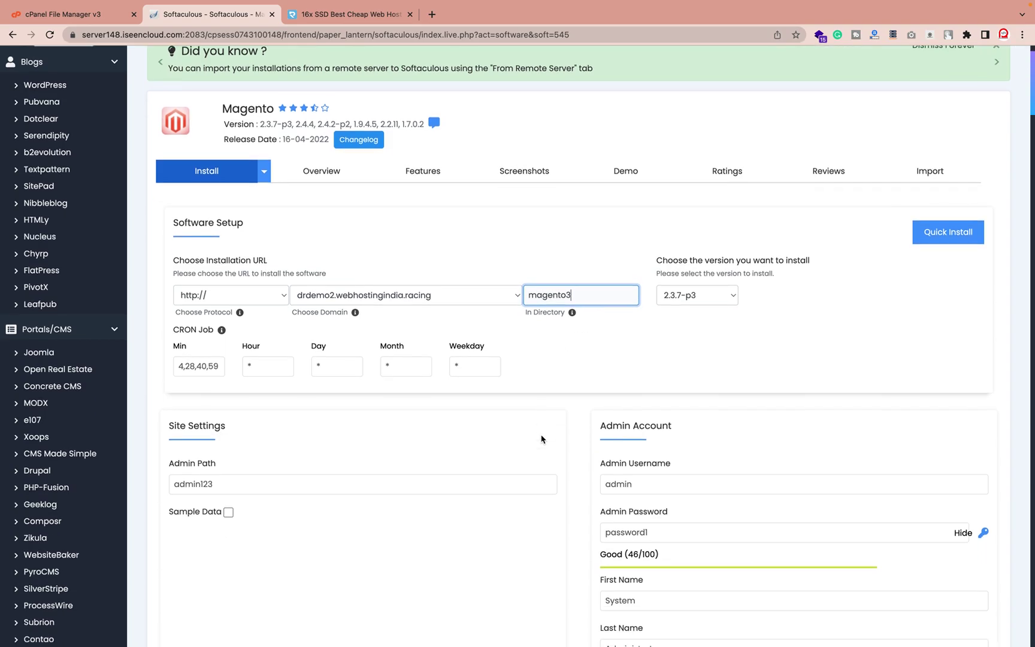
scroll(541, 439, "down", 2)
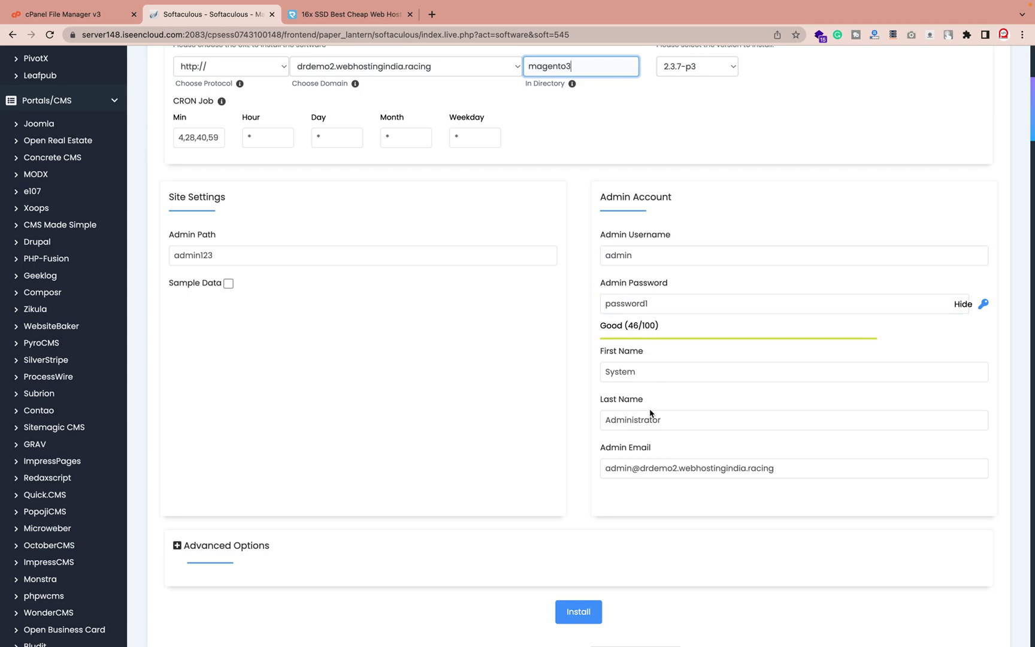
scroll(497, 515, "down", 3)
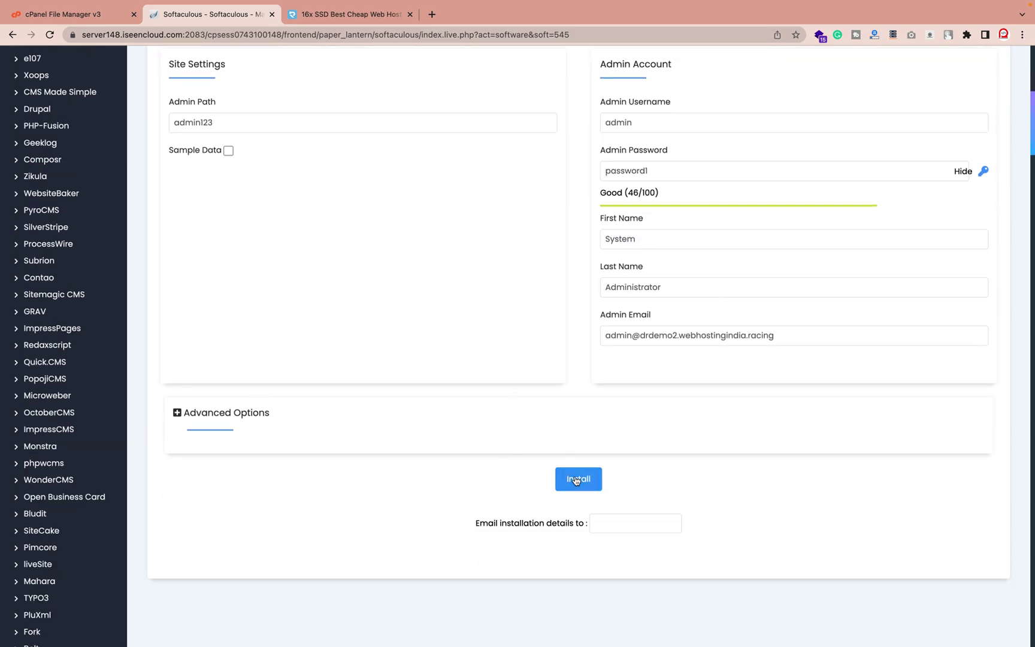
left_click(575, 479)
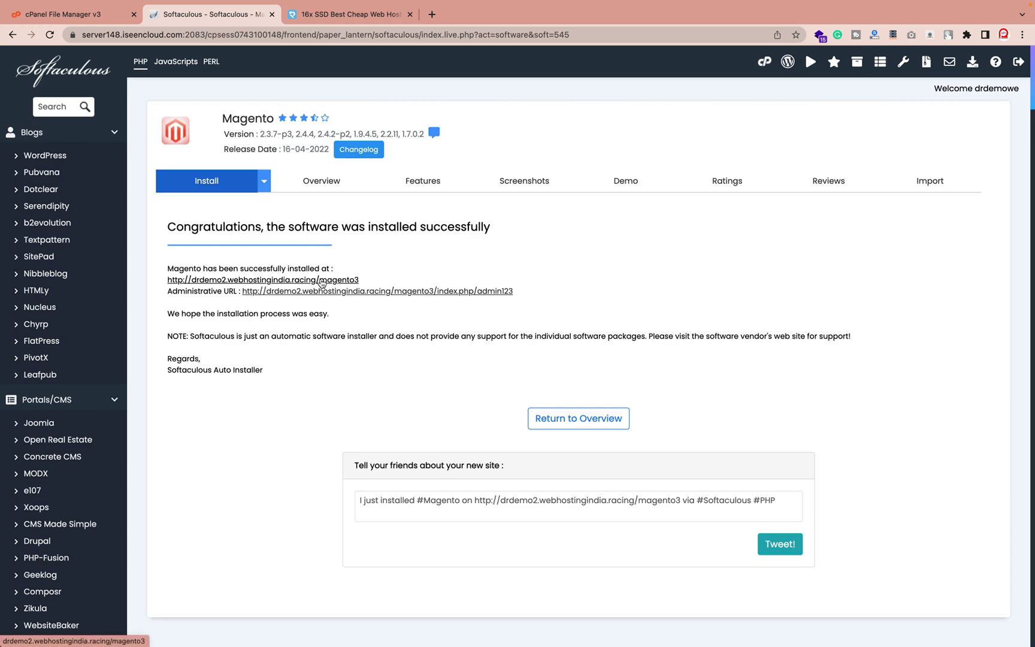
Open the installed Magento site URL in a background tab
left_click(314, 284, "super")
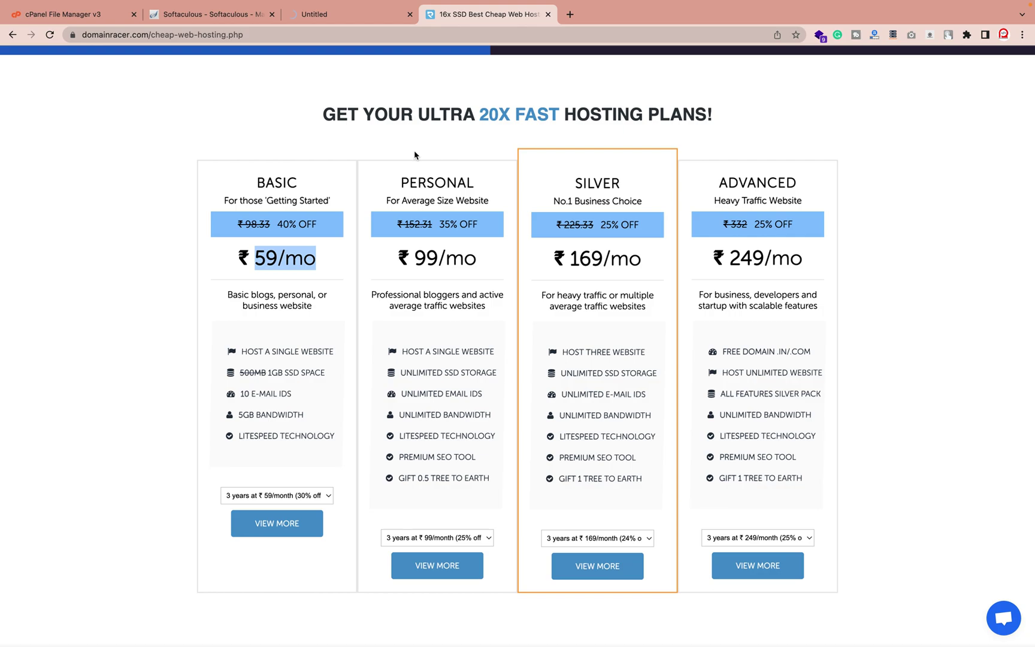
scroll(414, 154, "down", 3)
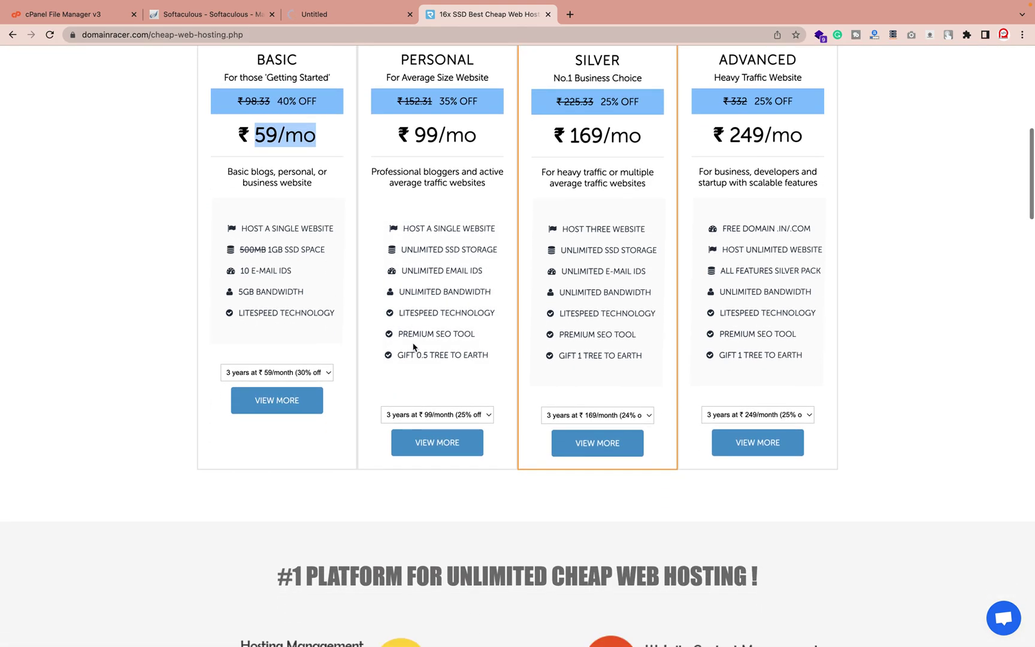
scroll(413, 348, "down", 4)
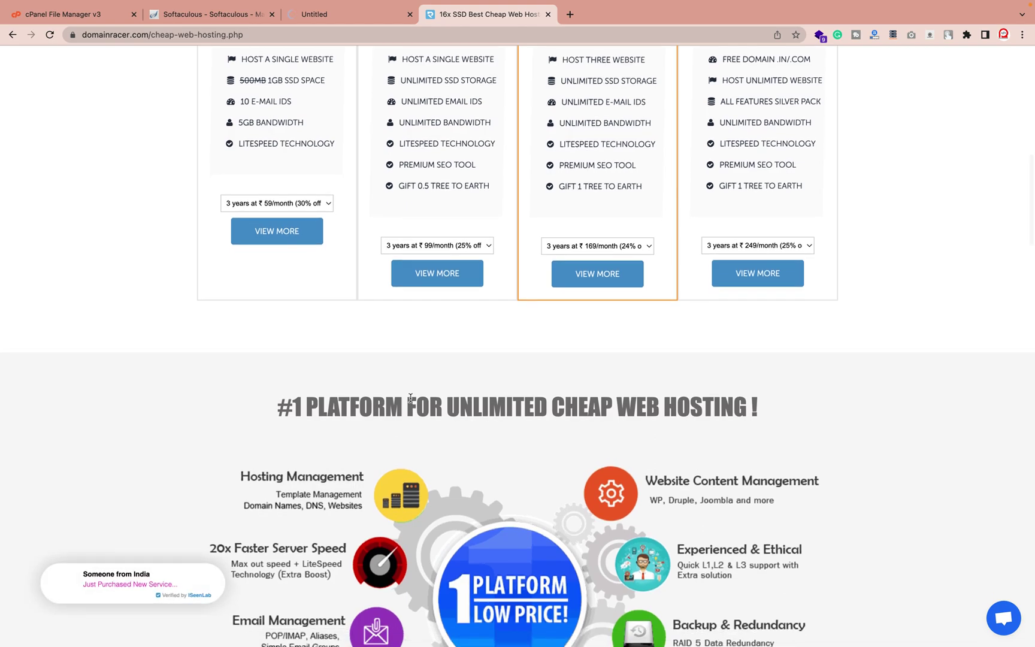
scroll(410, 400, "down", 2)
scroll(410, 400, "down", 2)
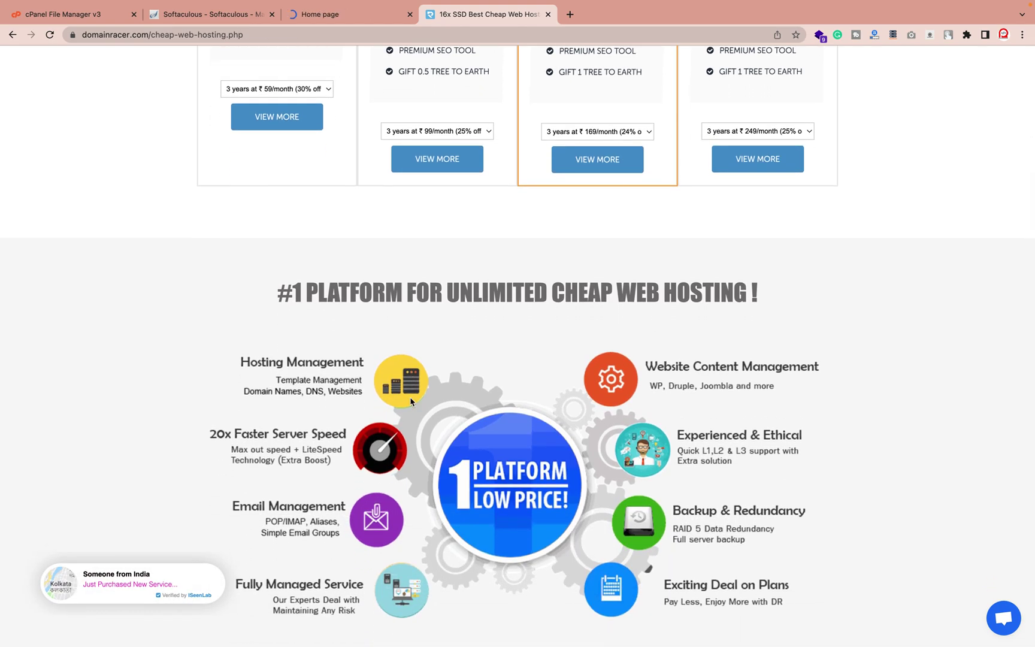
scroll(407, 408, "down", 1)
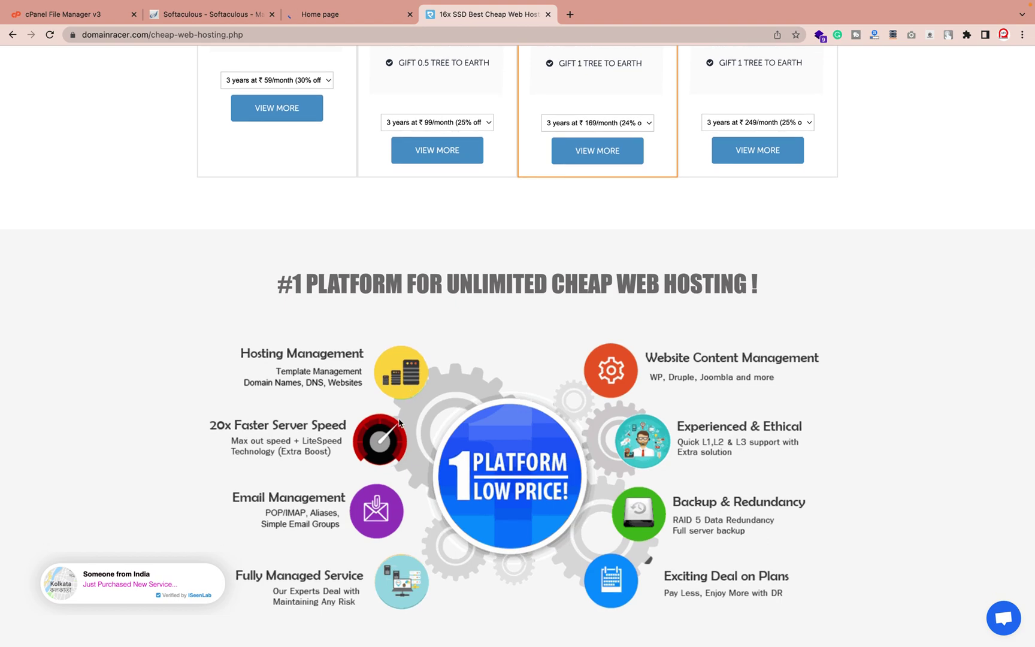
scroll(398, 421, "down", 3)
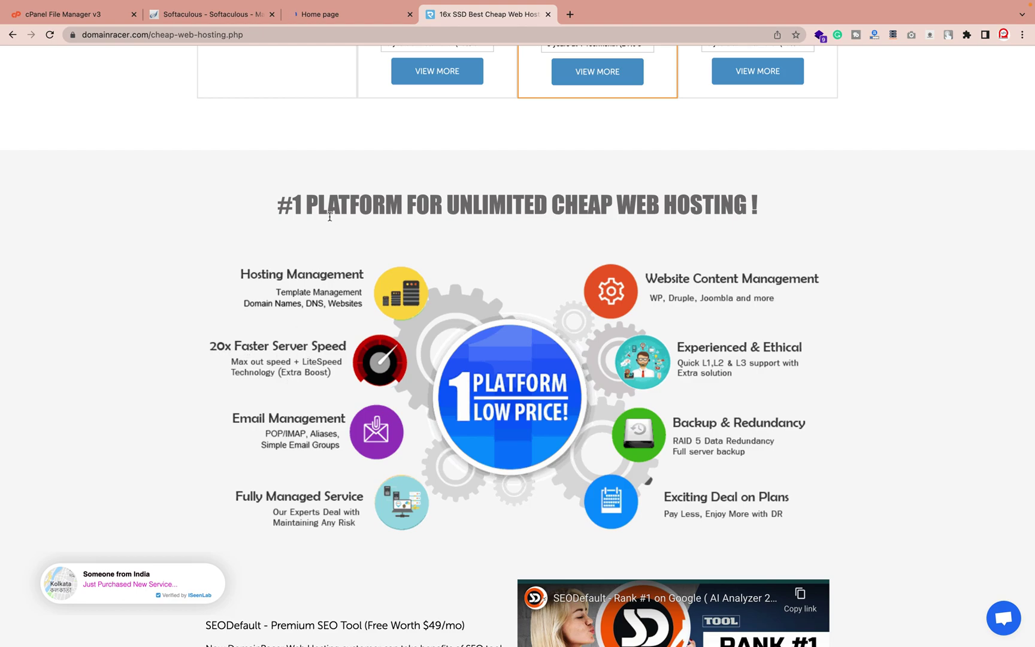
Switch to the Magento storefront tab titled Home page
left_click(371, 15)
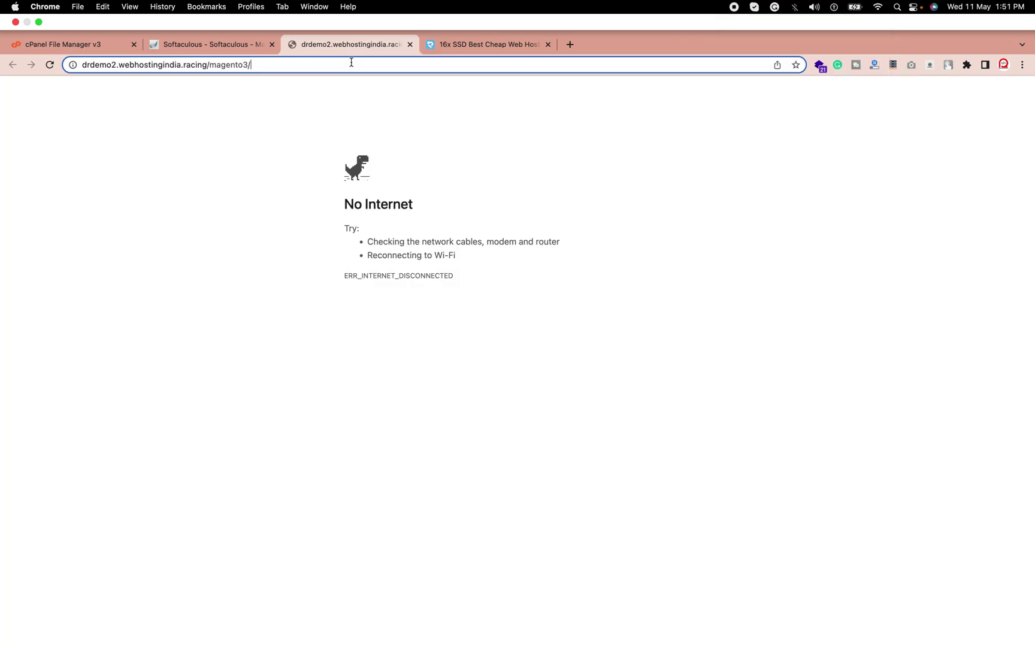
Reload the magento3 storefront URL from the address bar
key("Return")
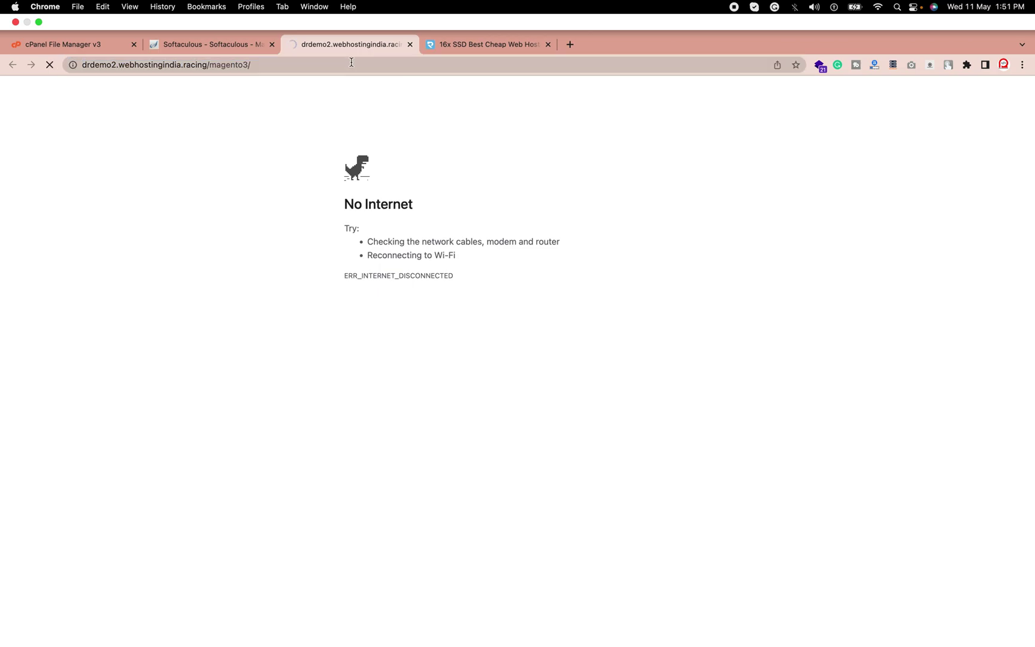